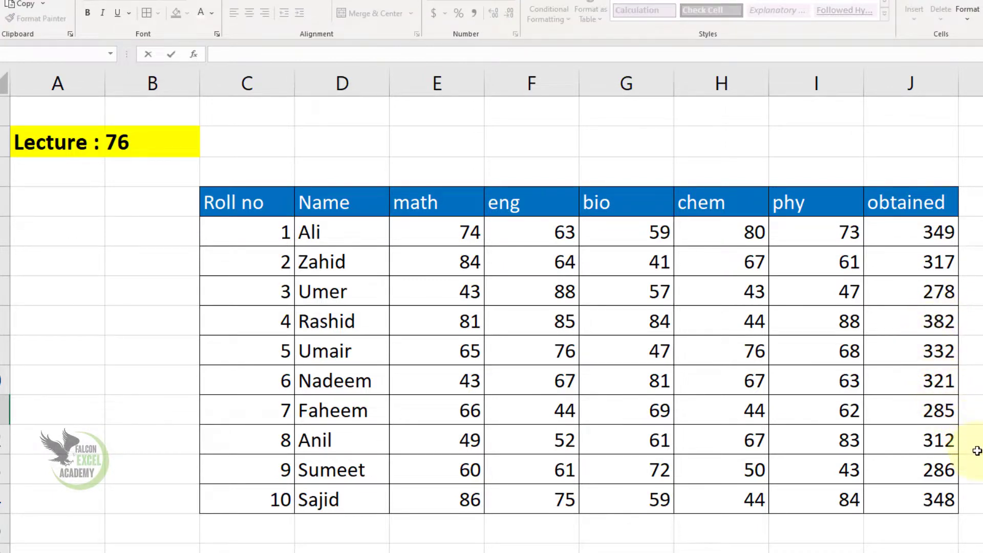
Examine the SUM formulas behind the obtained marks on Sheet1, including the one in cell J7
{"action": "left_click", "coordinate": [238, 552]}
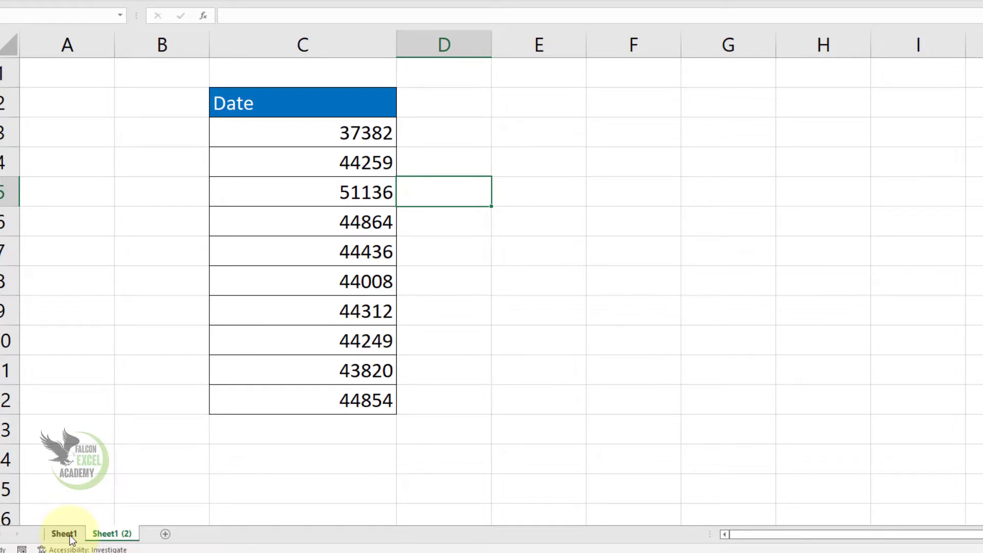
{"action": "left_click", "coordinate": [70, 536]}
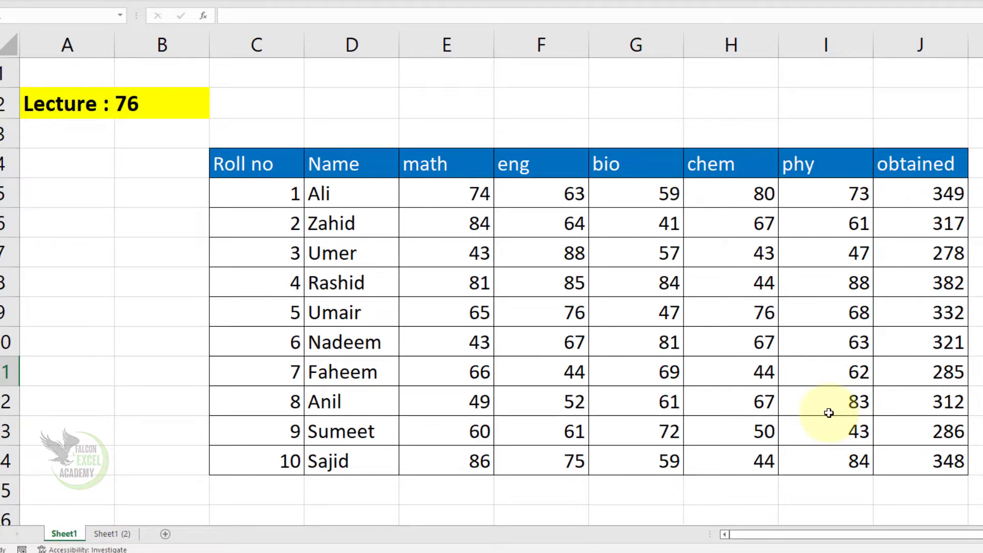
{"action": "key", "text": "Up"}
{"action": "key", "text": "Up"}
{"action": "key", "text": "Up"}
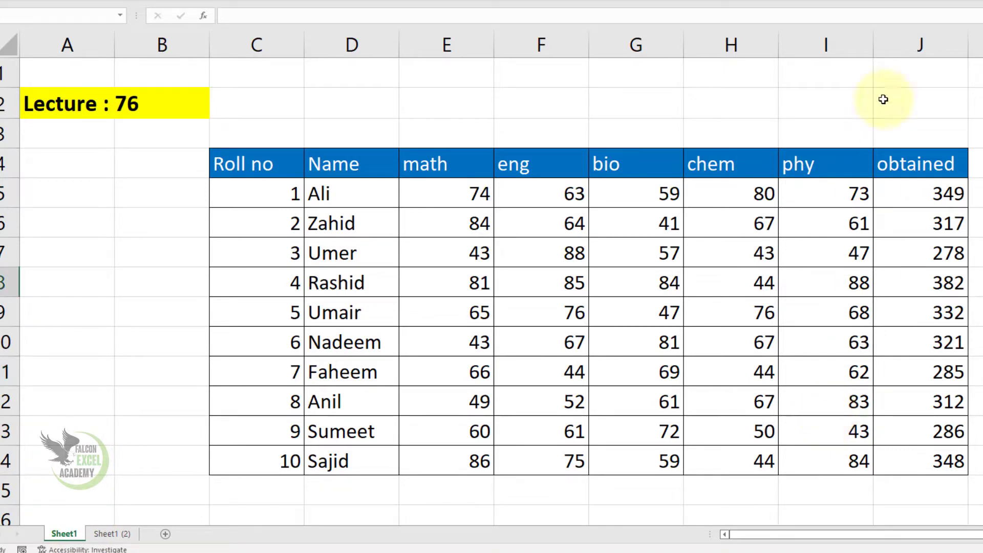
{"action": "left_click", "coordinate": [932, 201]}
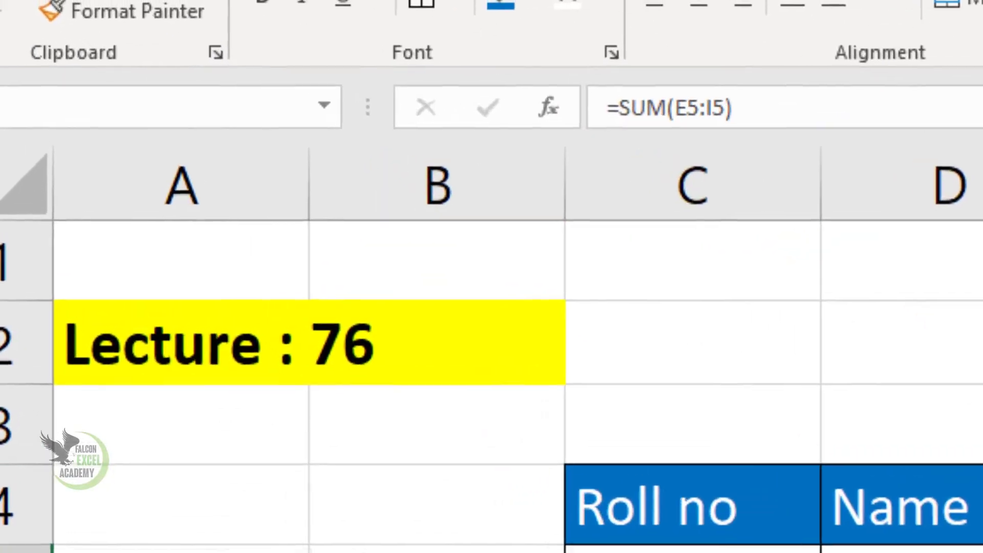
{"action": "key", "text": "Down"}
{"action": "key", "text": "Down"}
{"action": "key", "text": "F2"}
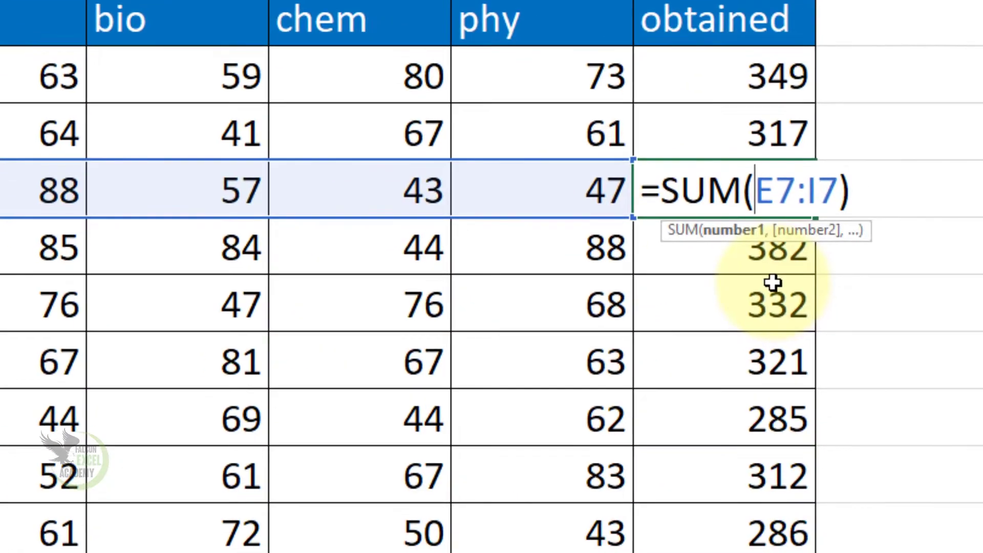
{"action": "key", "text": "Escape"}
{"action": "key", "text": "Down"}
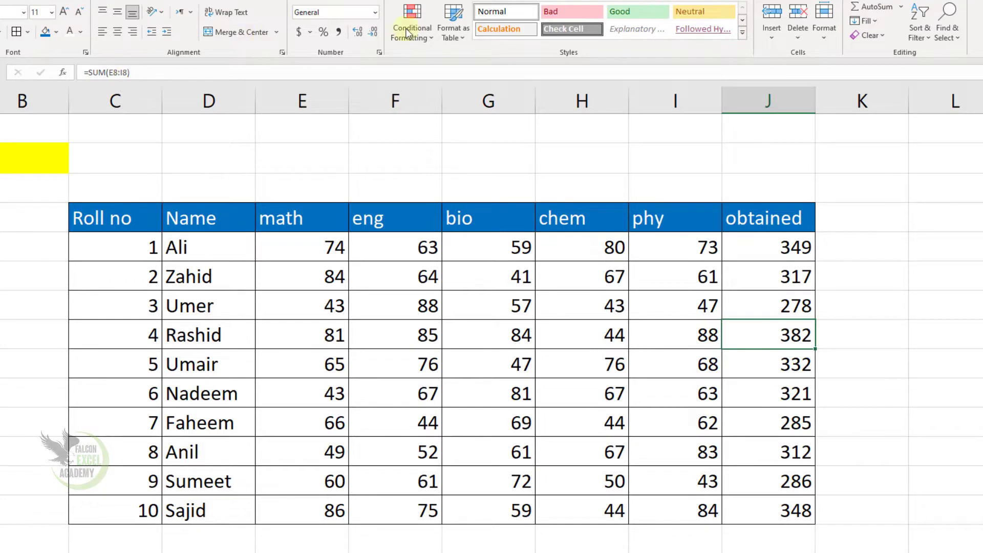
Set the protection of the obtained marks in J5:J14 to Locked and Hidden, and check the formulas in two of them
{"action": "left_click_drag", "start_coordinate": [792, 248], "coordinate": [774, 504]}
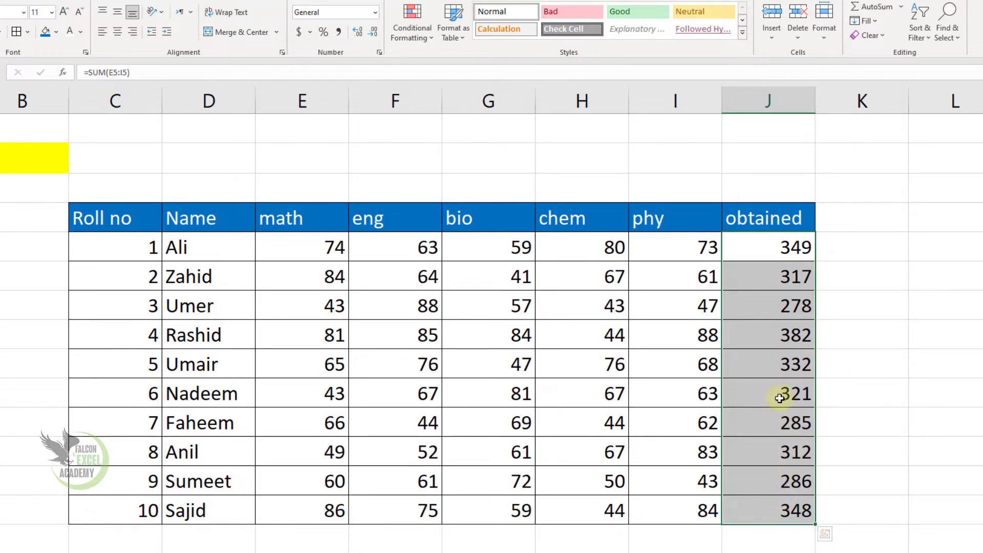
{"action": "right_click", "coordinate": [779, 398]}
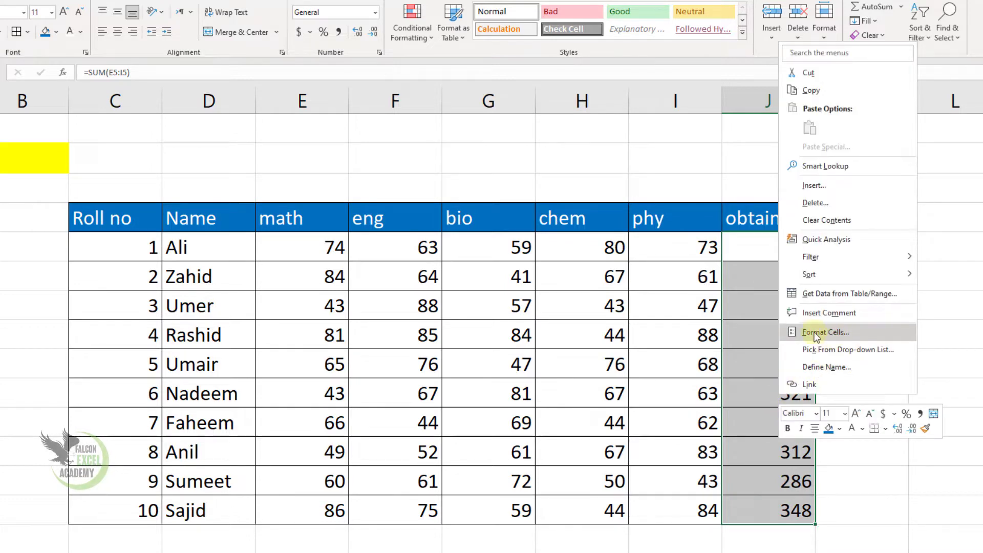
{"action": "key", "text": "Escape"}
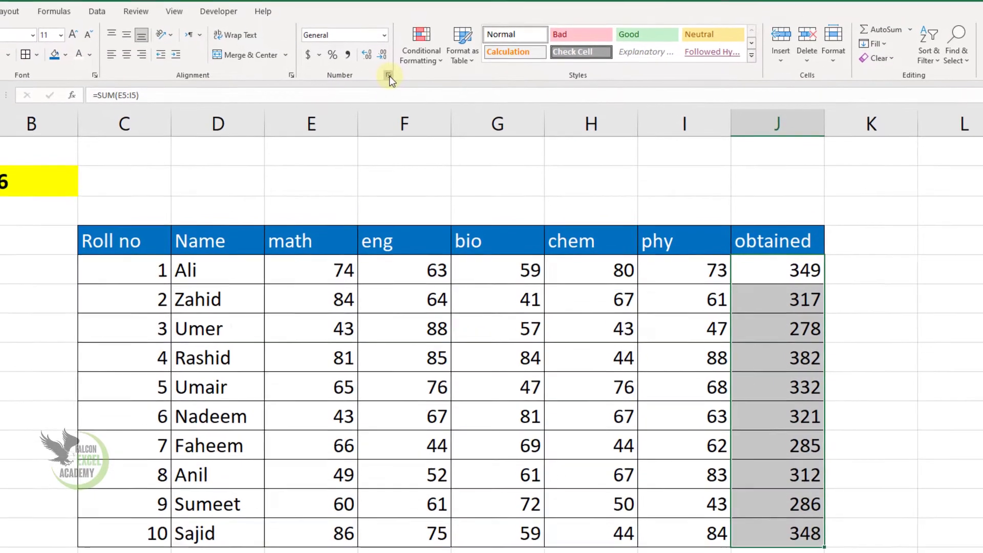
{"action": "left_click", "coordinate": [380, 52]}
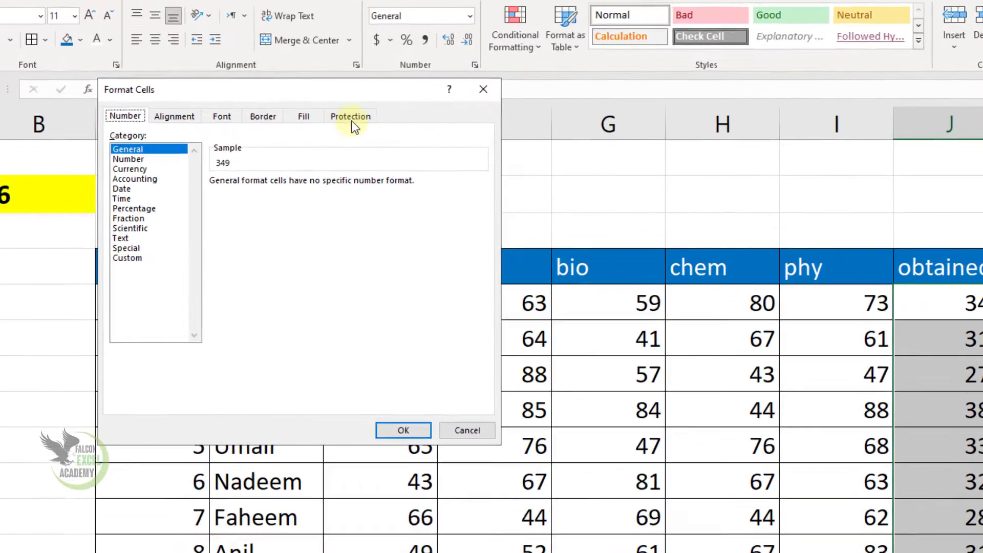
{"action": "left_click", "coordinate": [290, 118]}
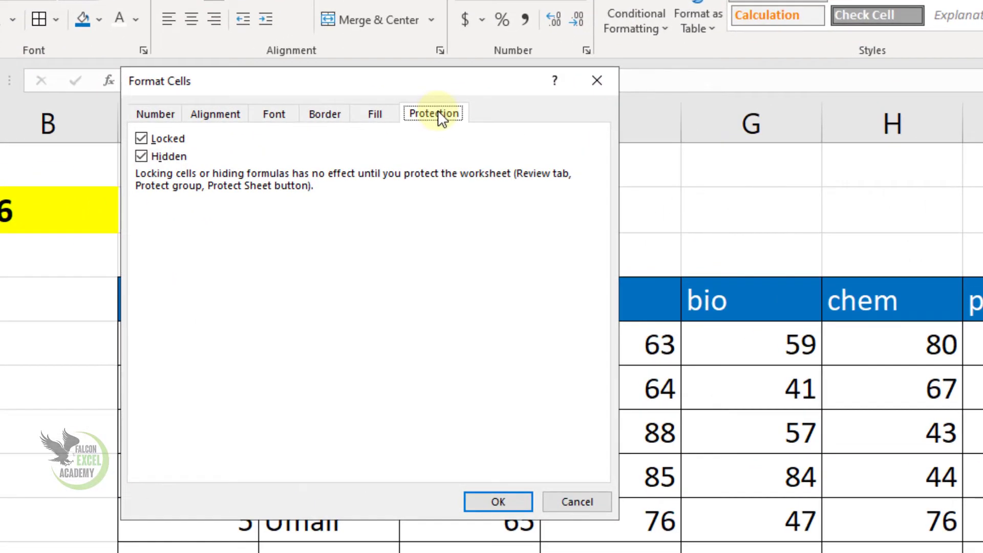
{"action": "left_click", "coordinate": [153, 162]}
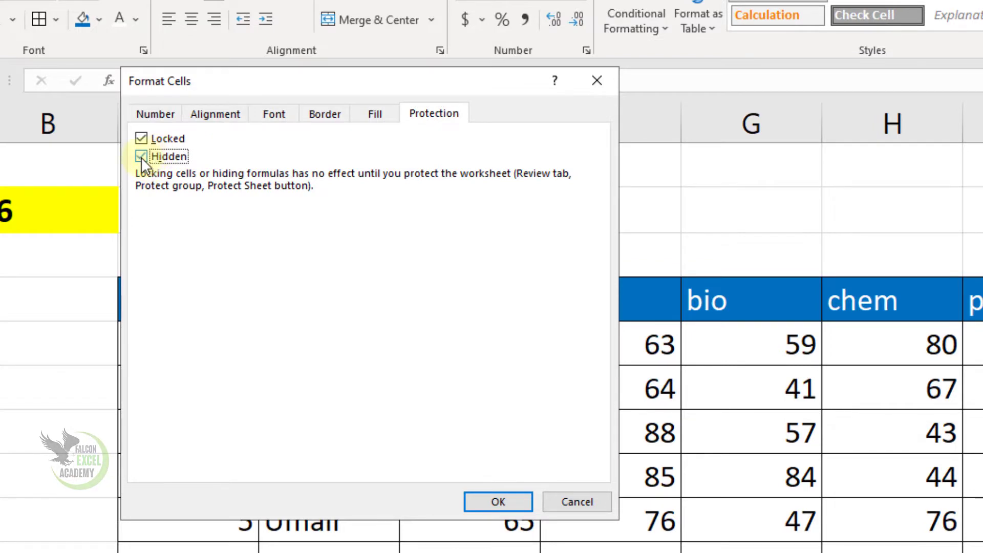
{"action": "left_click", "coordinate": [494, 501]}
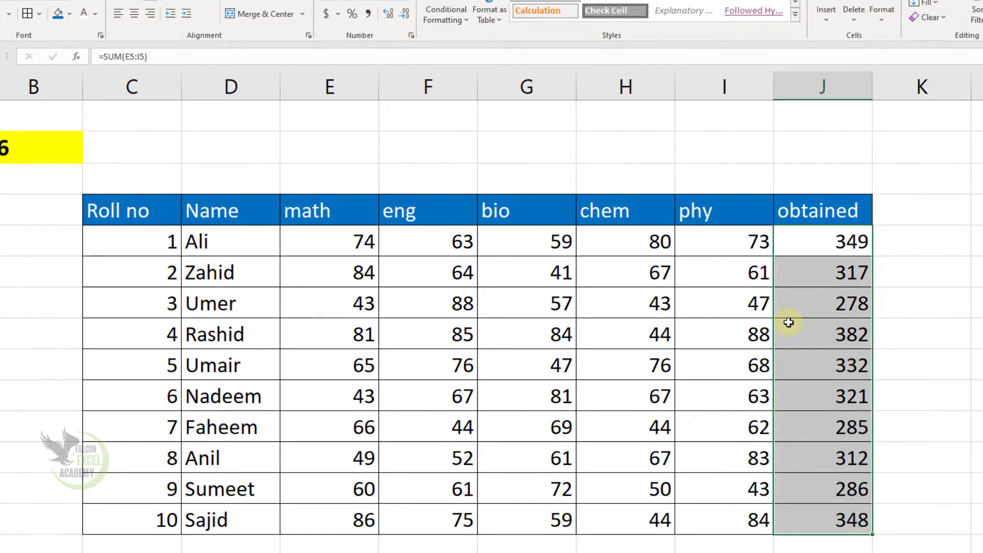
{"action": "left_click", "coordinate": [797, 322]}
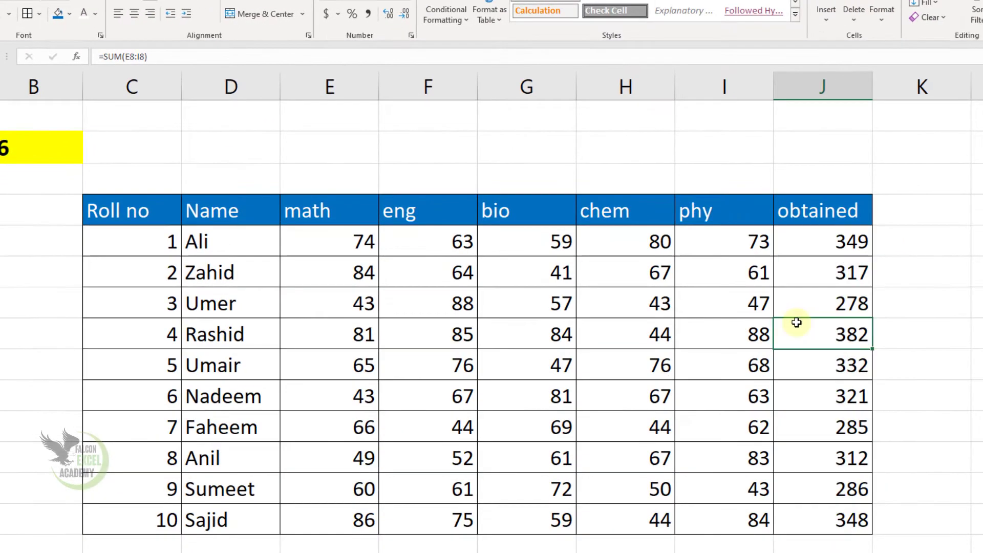
{"action": "left_click", "coordinate": [798, 310]}
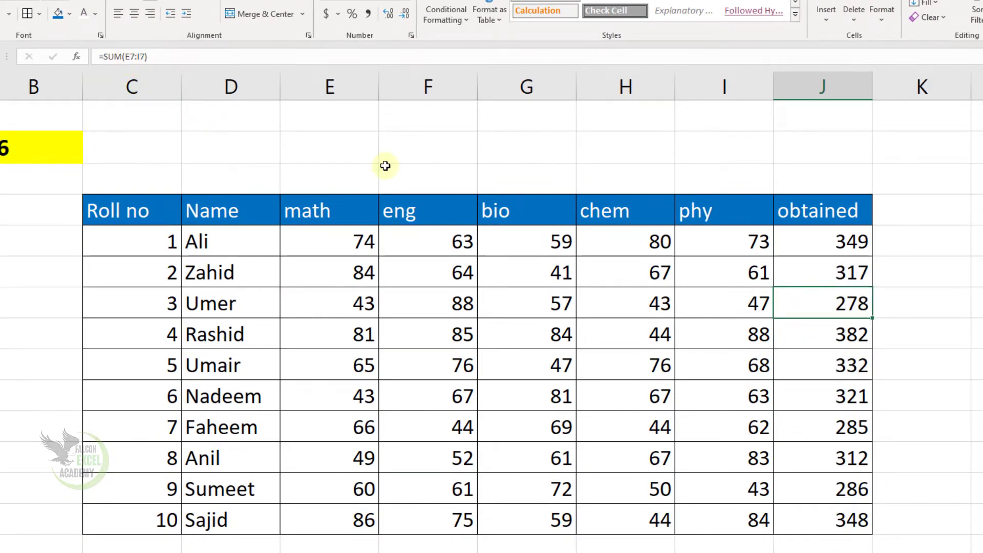
Protect Sheet1 without a password, allowing only the selection of locked and unlocked cells
{"action": "left_click_drag", "start_coordinate": [812, 241], "coordinate": [854, 518]}
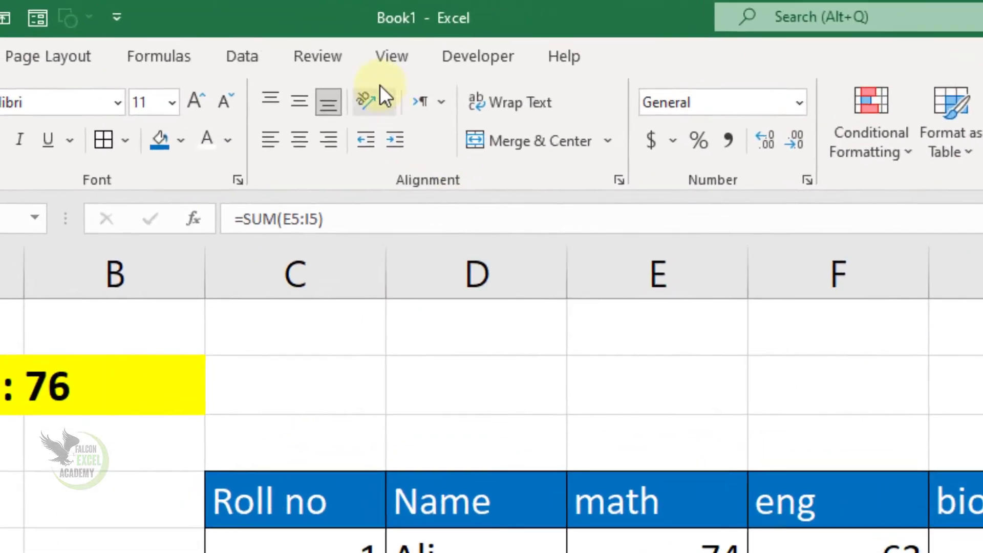
{"action": "left_click", "coordinate": [317, 60]}
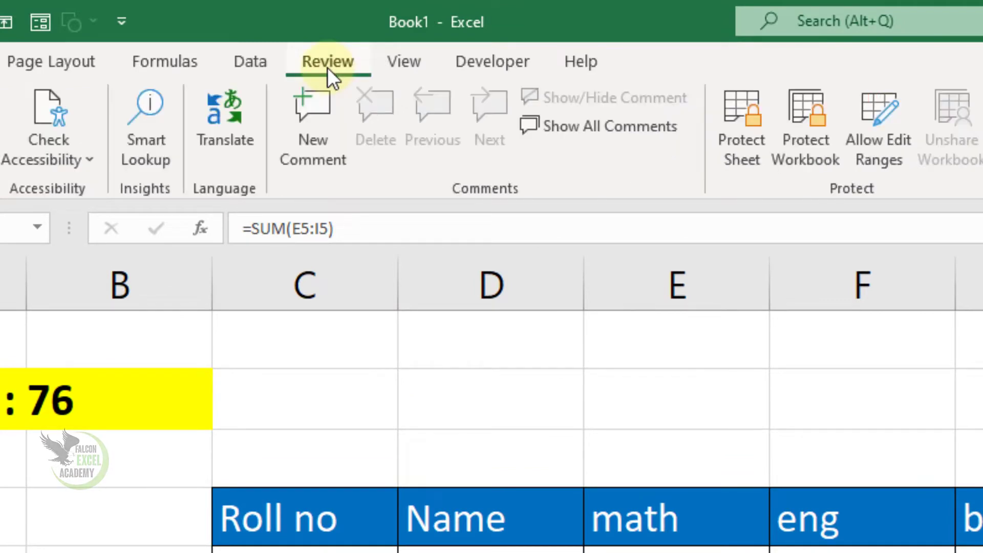
{"action": "left_click", "coordinate": [742, 134]}
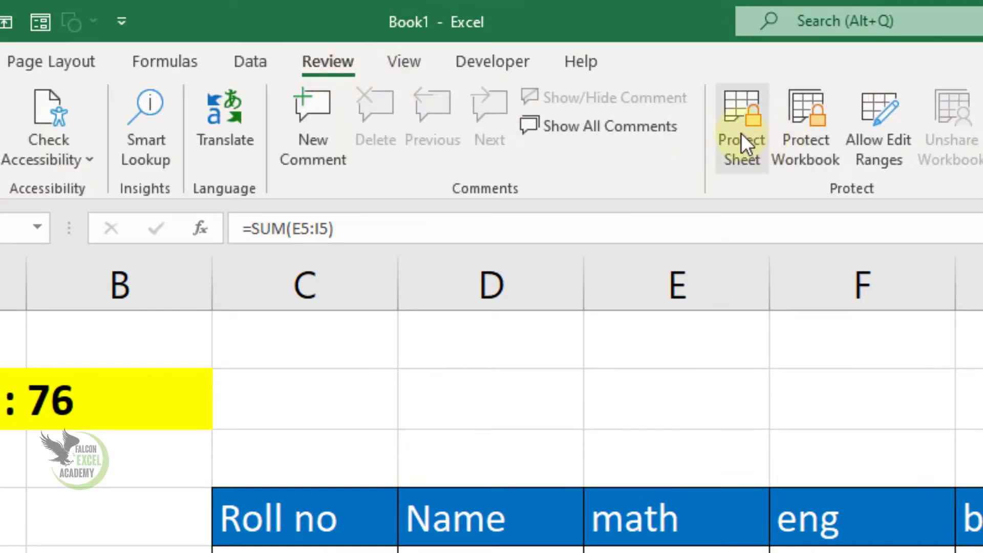
{"action": "left_click", "coordinate": [741, 133]}
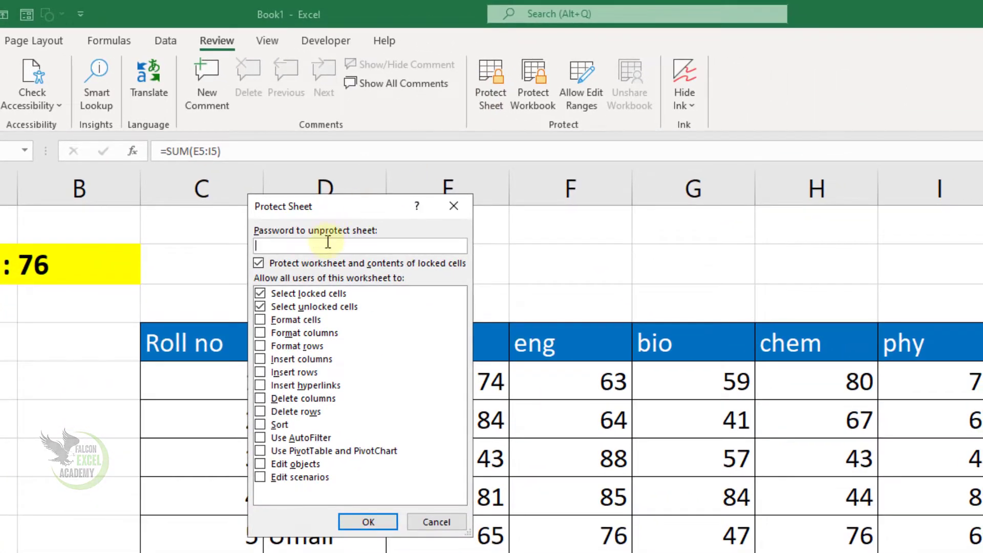
{"action": "left_click_drag", "start_coordinate": [364, 209], "coordinate": [982, 70]}
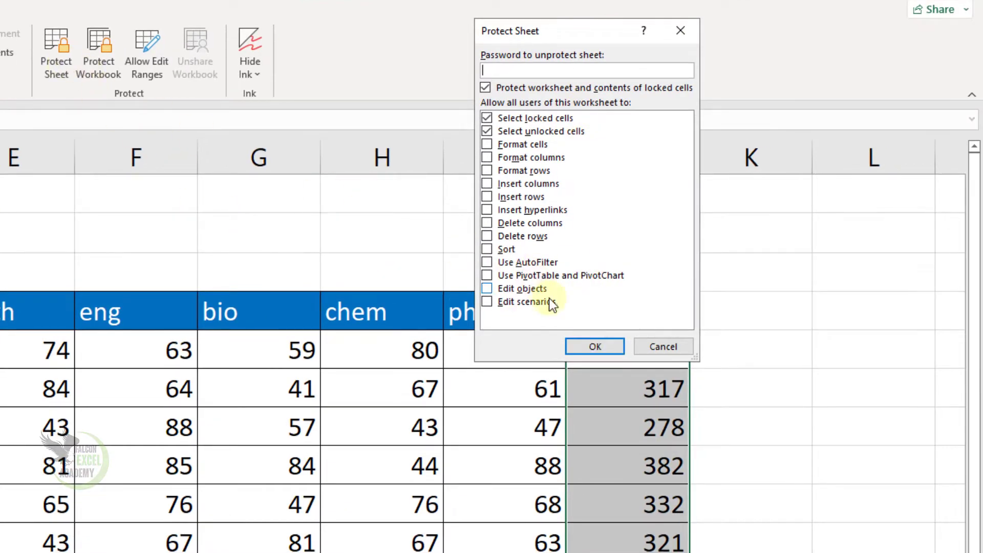
{"action": "left_click", "coordinate": [598, 348]}
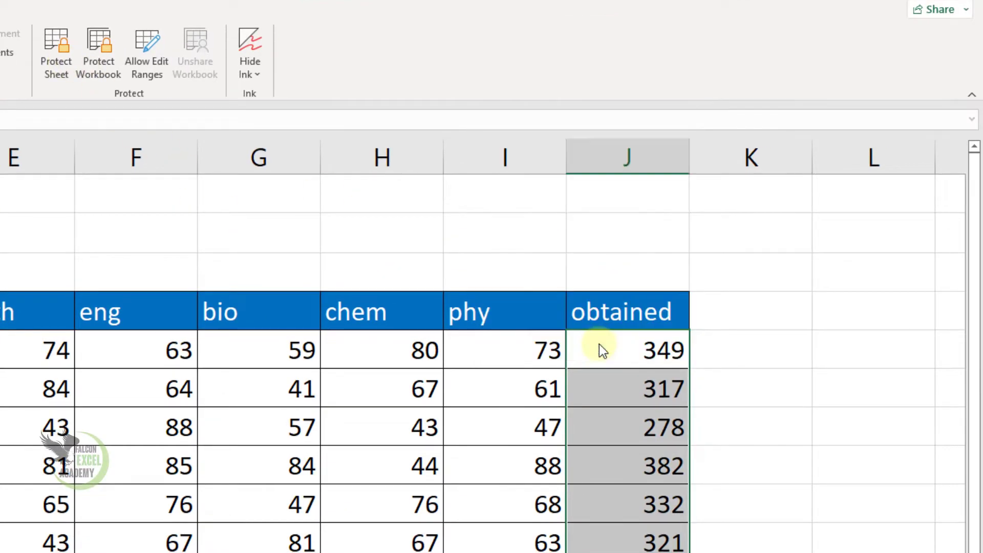
Check cell by cell down the obtained column whether the SUM formulas are still shown
{"action": "left_click", "coordinate": [763, 406]}
{"action": "left_click", "coordinate": [661, 358]}
{"action": "left_click", "coordinate": [656, 390]}
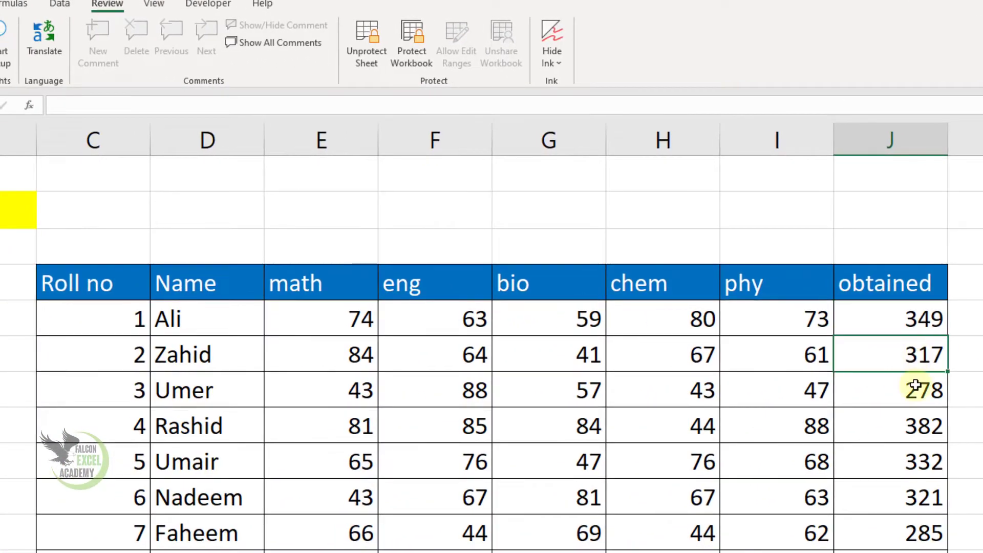
{"action": "left_click", "coordinate": [916, 389]}
{"action": "left_click", "coordinate": [919, 426]}
{"action": "left_click", "coordinate": [921, 466]}
{"action": "left_click", "coordinate": [922, 496]}
{"action": "left_click", "coordinate": [922, 519]}
{"action": "left_click", "coordinate": [920, 552]}
{"action": "left_click", "coordinate": [917, 552]}
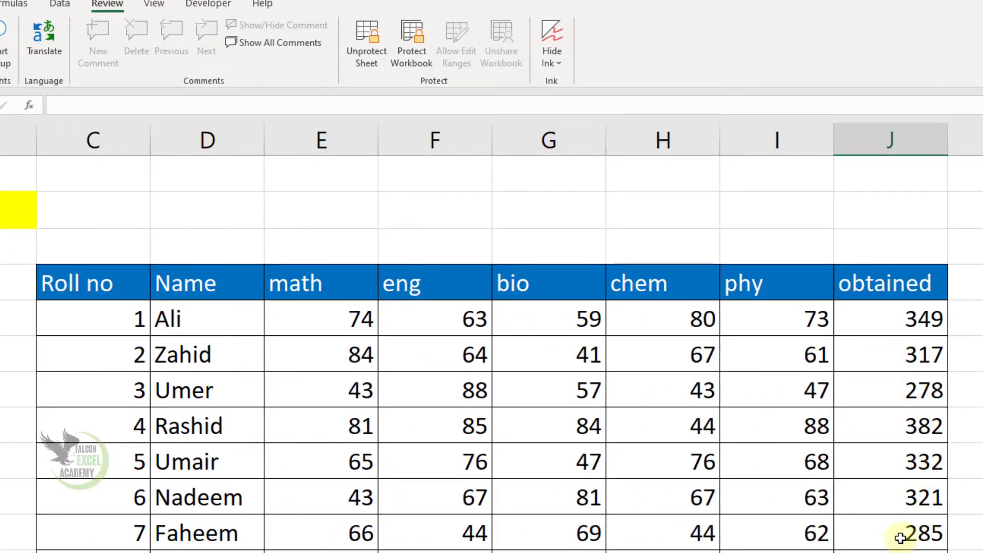
{"action": "left_click", "coordinate": [902, 463]}
{"action": "left_click", "coordinate": [875, 408]}
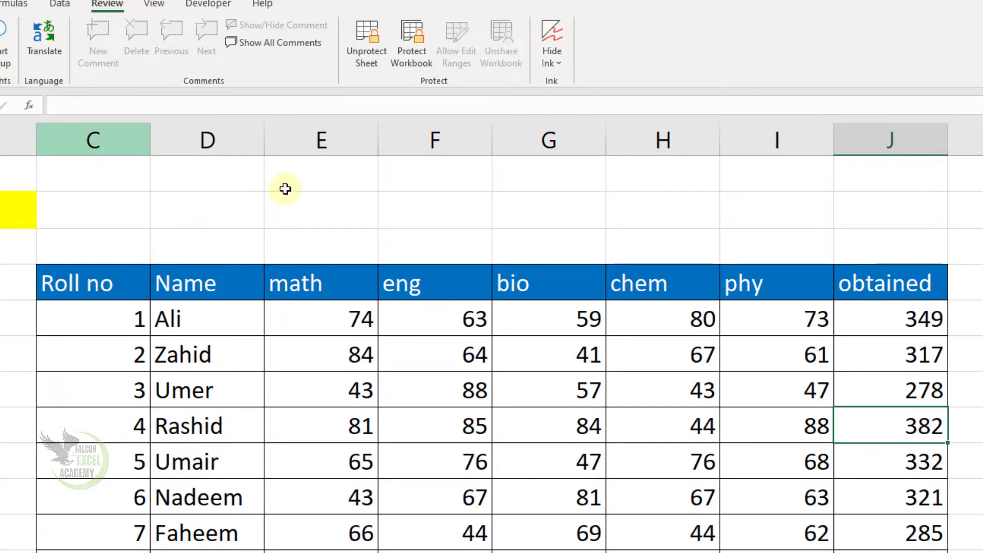
Try to edit the obtained total of roll number 3 on the protected sheet, and inspect the two totals above it
{"action": "double_click", "coordinate": [902, 395]}
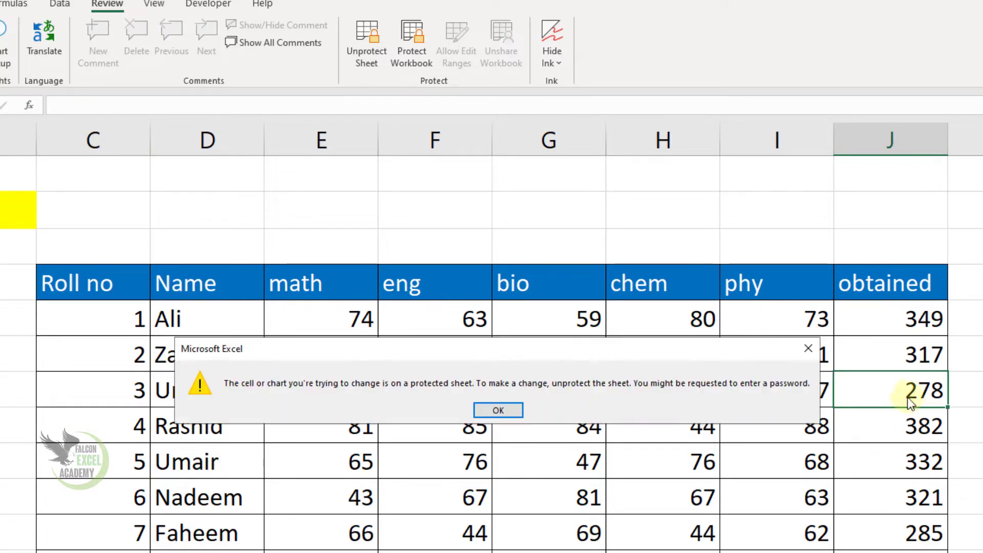
{"action": "left_click", "coordinate": [499, 409]}
{"action": "left_click", "coordinate": [909, 320]}
{"action": "left_click", "coordinate": [902, 361]}
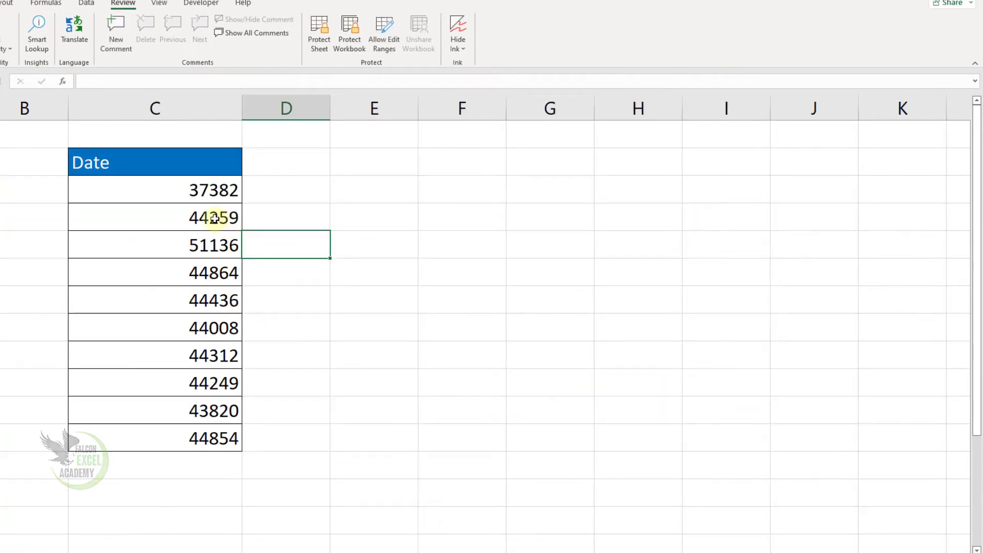
On Sheet1 (2), format the serial numbers in the Date column, C3:C12, as d-mmm-yy dates
{"action": "left_click_drag", "start_coordinate": [185, 192], "coordinate": [186, 430]}
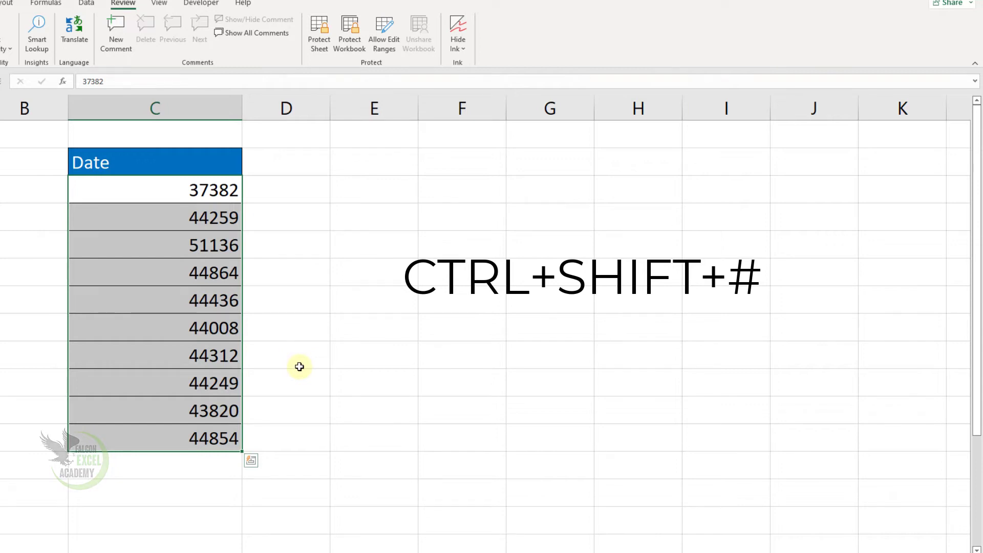
{"action": "key", "text": "ctrl+shift+3"}
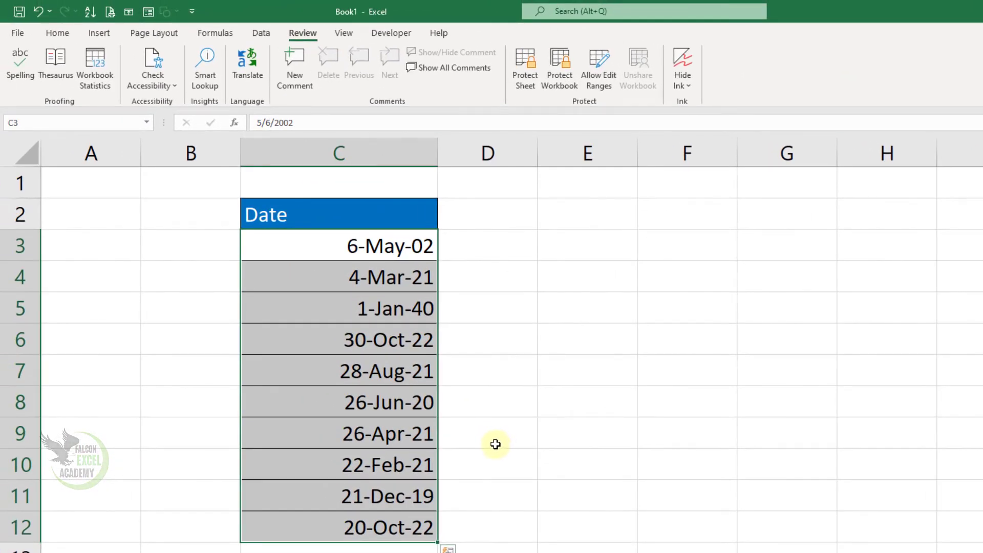
Reset the Date column values in C3:C12 to the General number format, and reapply the d-mmm-yy date format
{"action": "key", "text": "ctrl+1"}
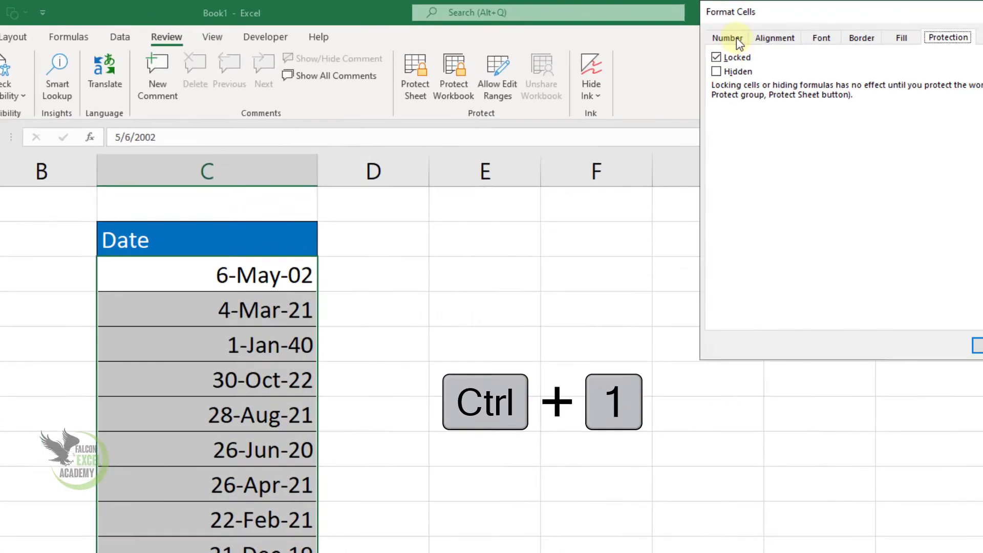
{"action": "left_click", "coordinate": [739, 43]}
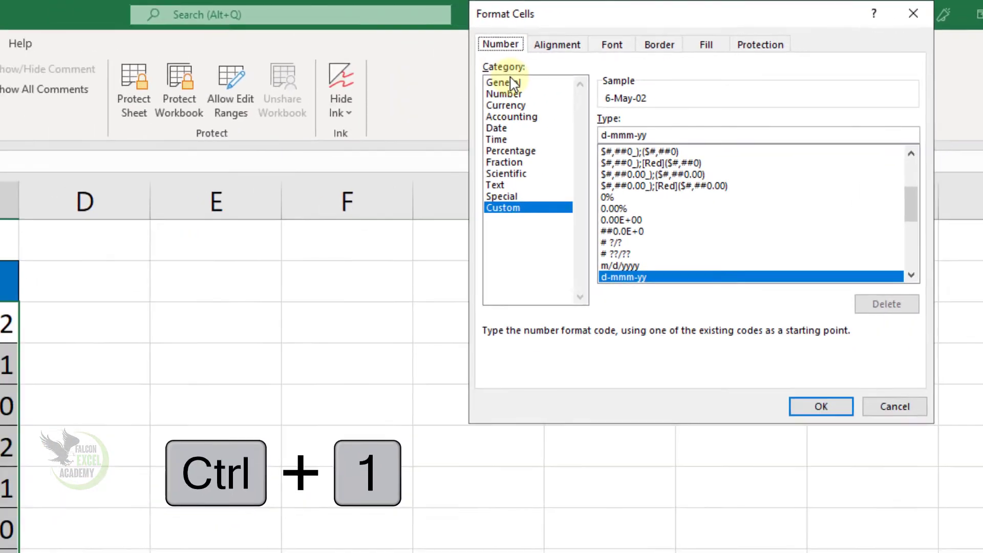
{"action": "left_click", "coordinate": [740, 76]}
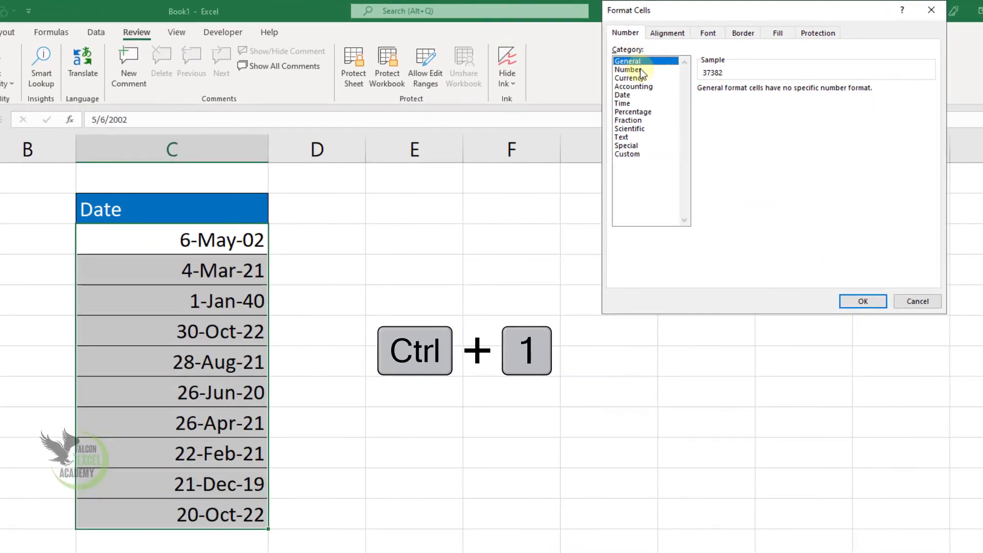
{"action": "left_click", "coordinate": [853, 301]}
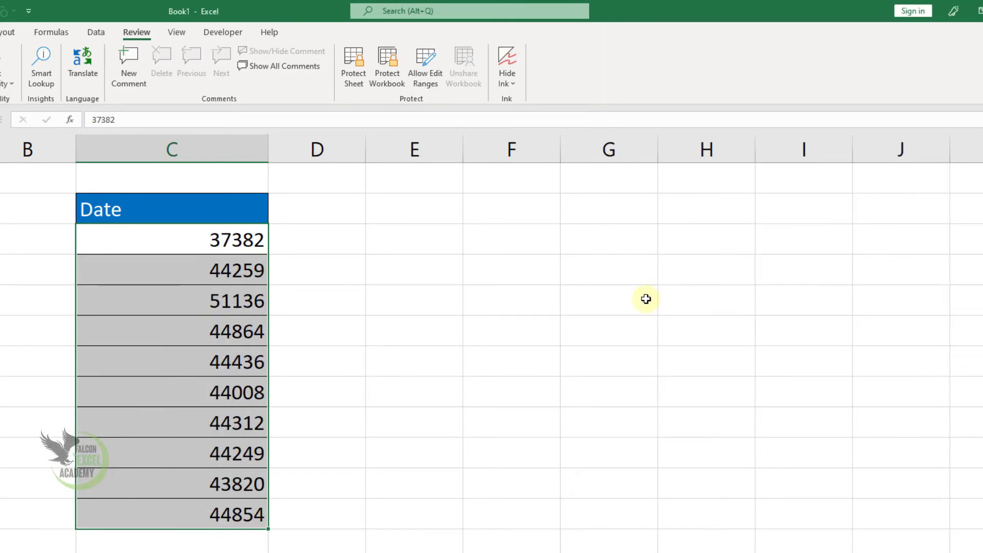
{"action": "key", "text": "ctrl+shift+3"}
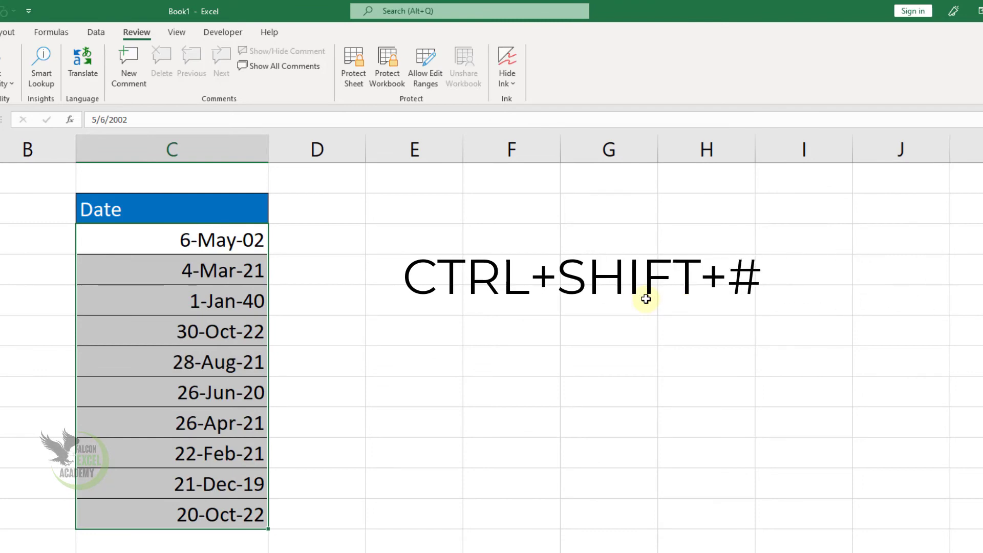